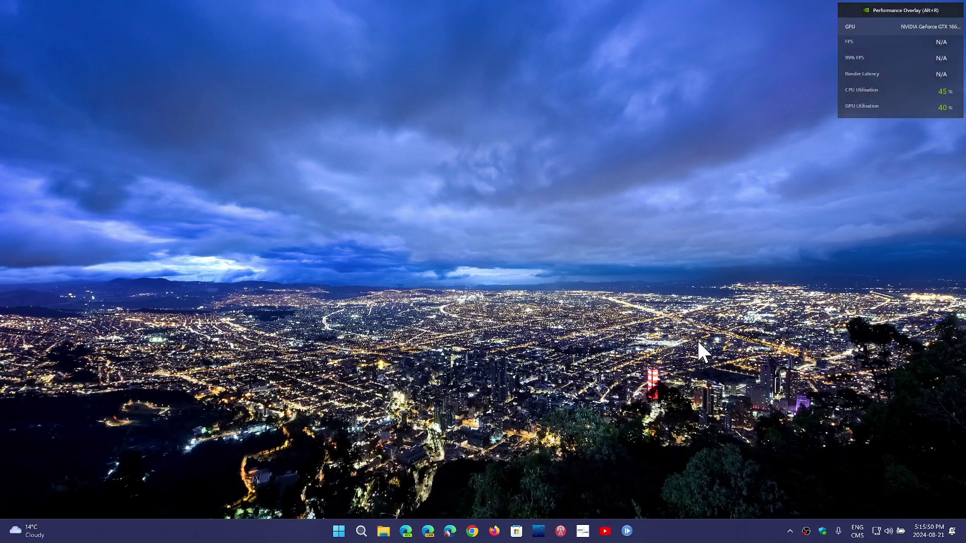
Hide the NVIDIA performance overlay with Alt+R.
key("alt+r")
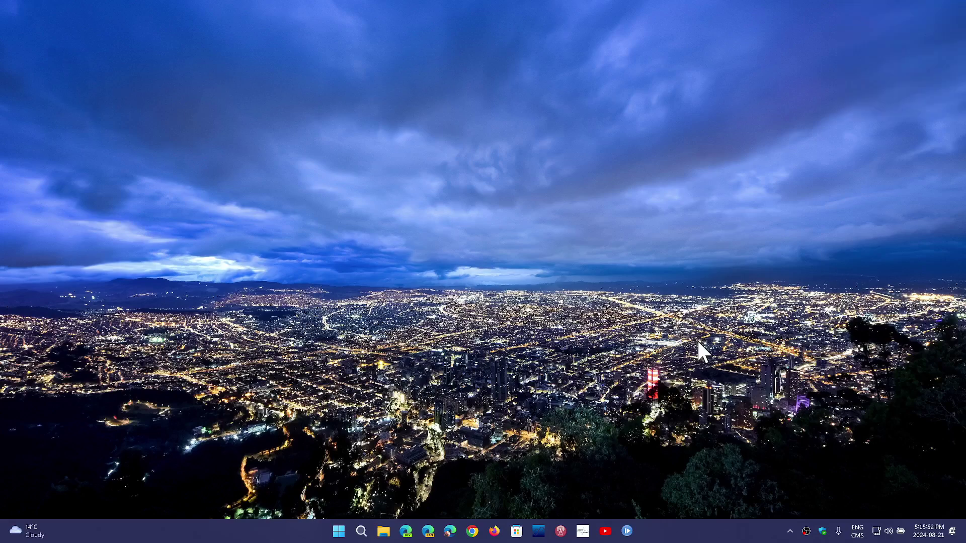
Launch Chrome and check its version in Help > About Google Chrome.
left_click(472, 531)
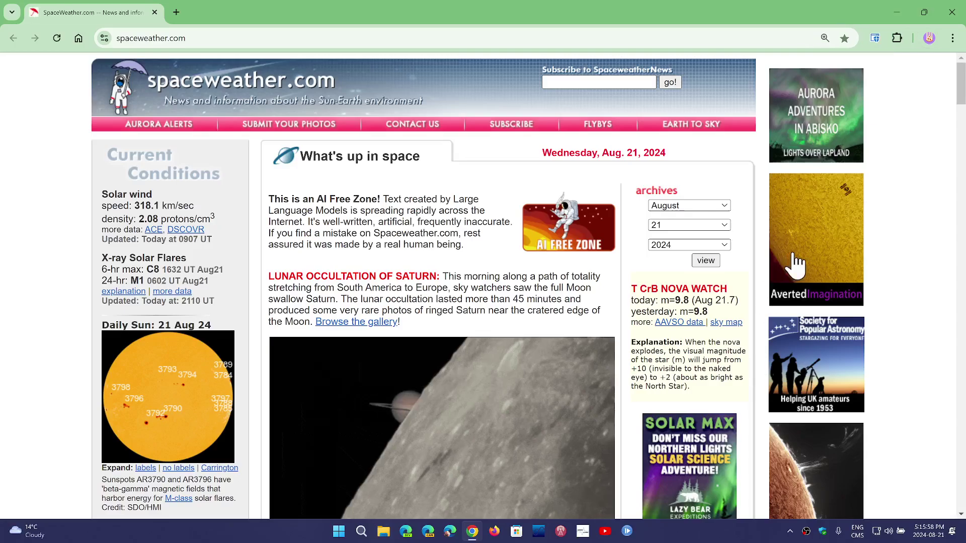
left_click(953, 38)
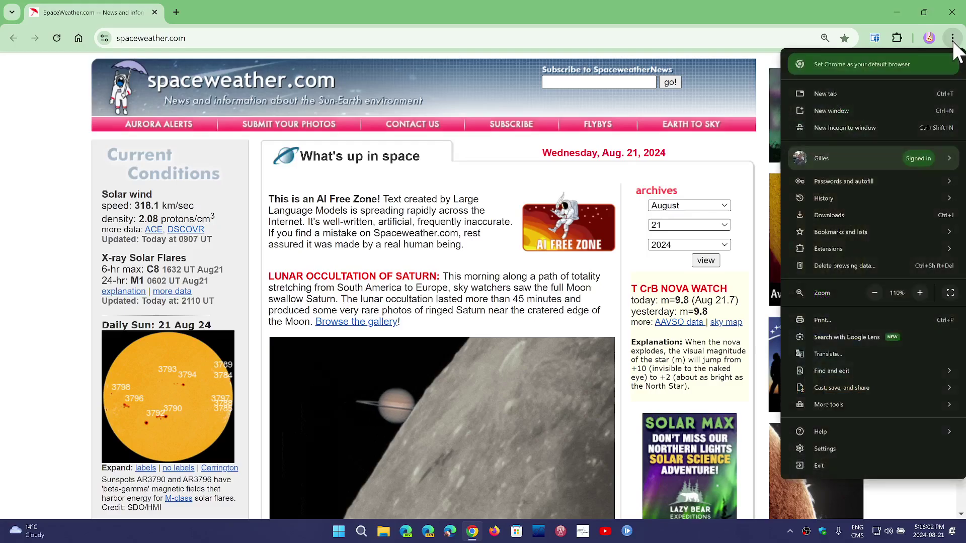
mouse_move(869, 432)
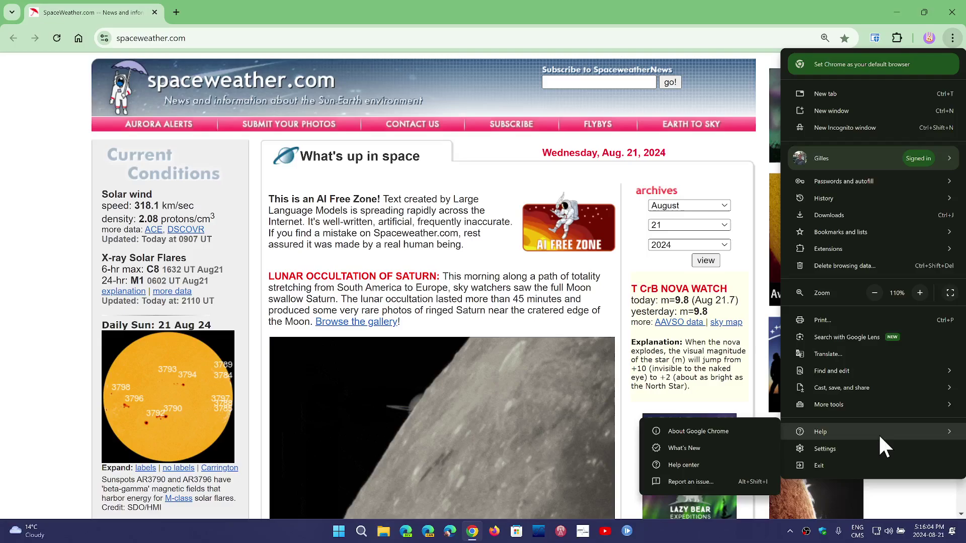
left_click(722, 428)
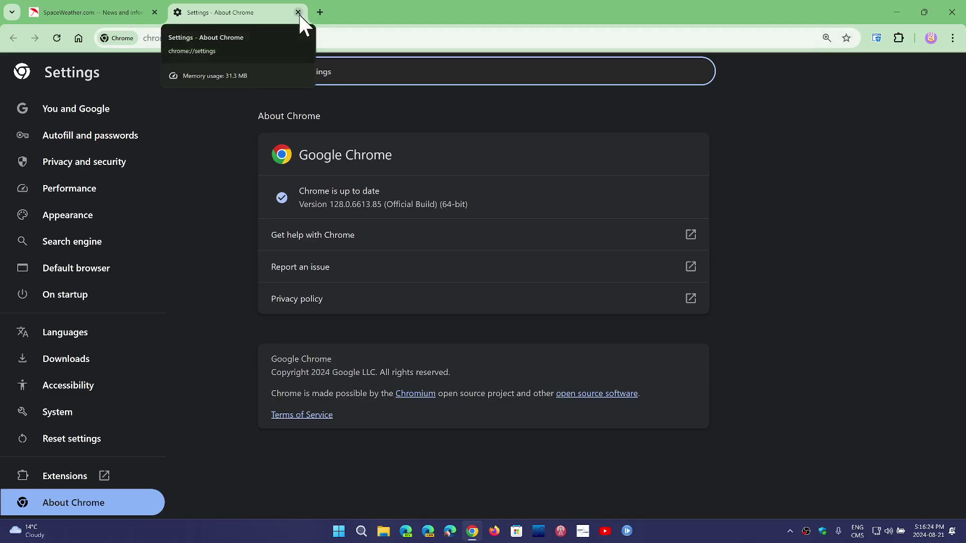
Open a new Google tab, then dismiss the three-dot menu without choosing anything.
left_click(319, 12)
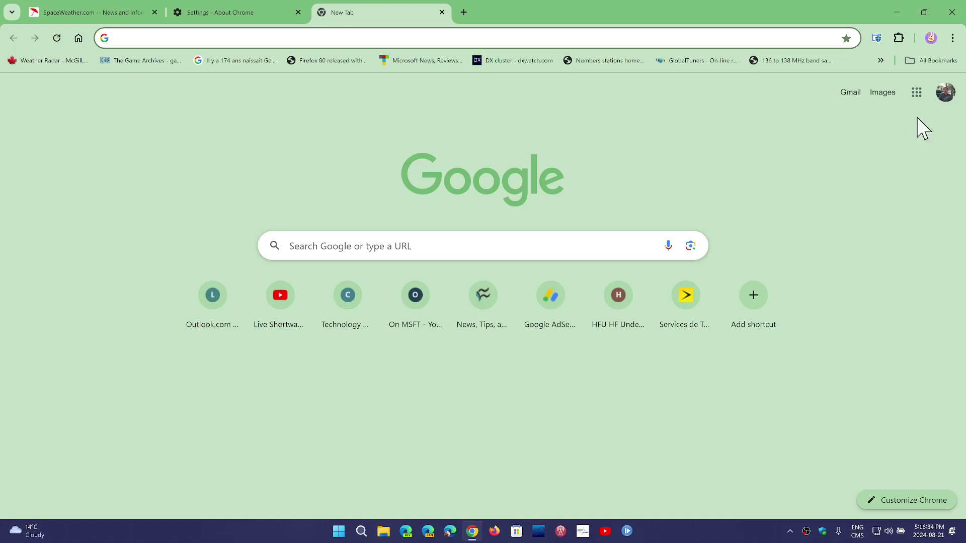
left_click(953, 38)
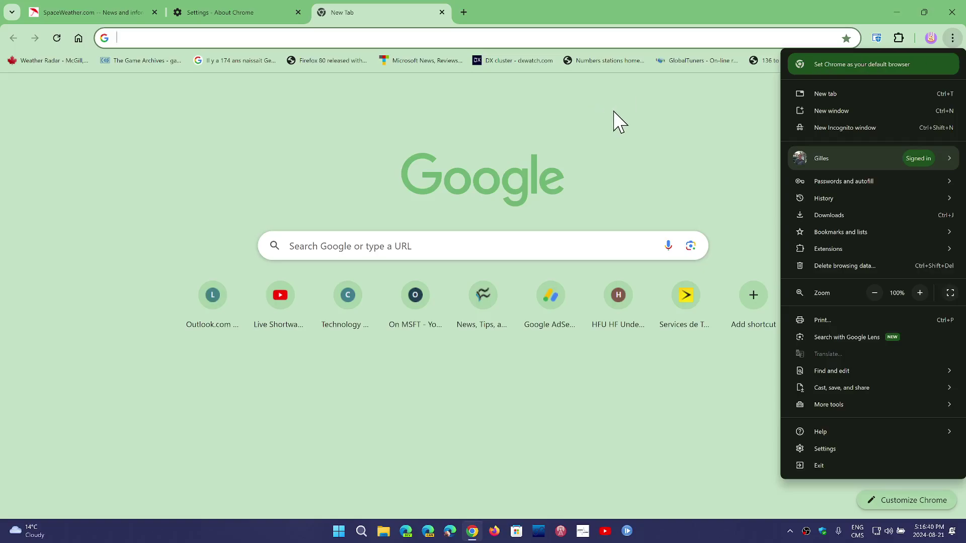
left_click(409, 106)
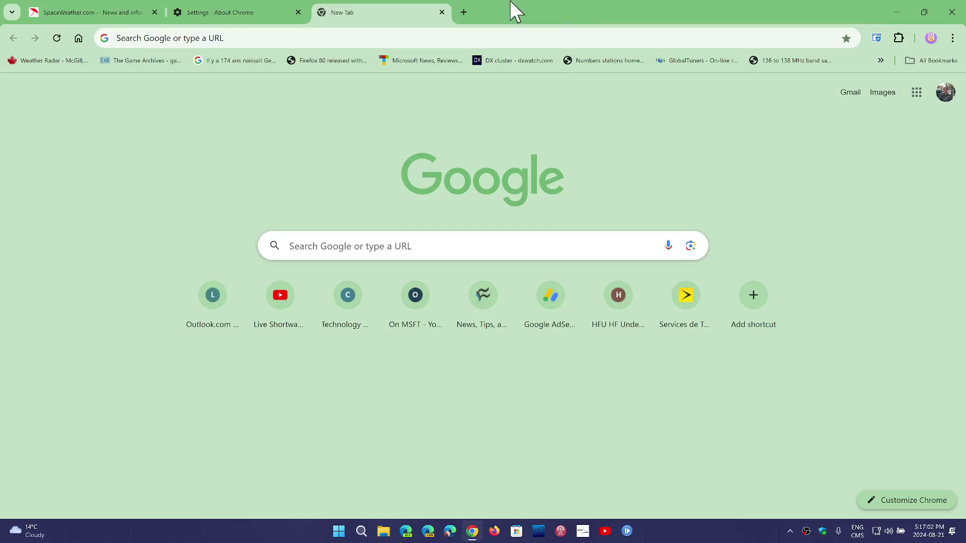
Close the New Tab and the About Chrome tabs, leaving spaceweather.com.
left_click(443, 13)
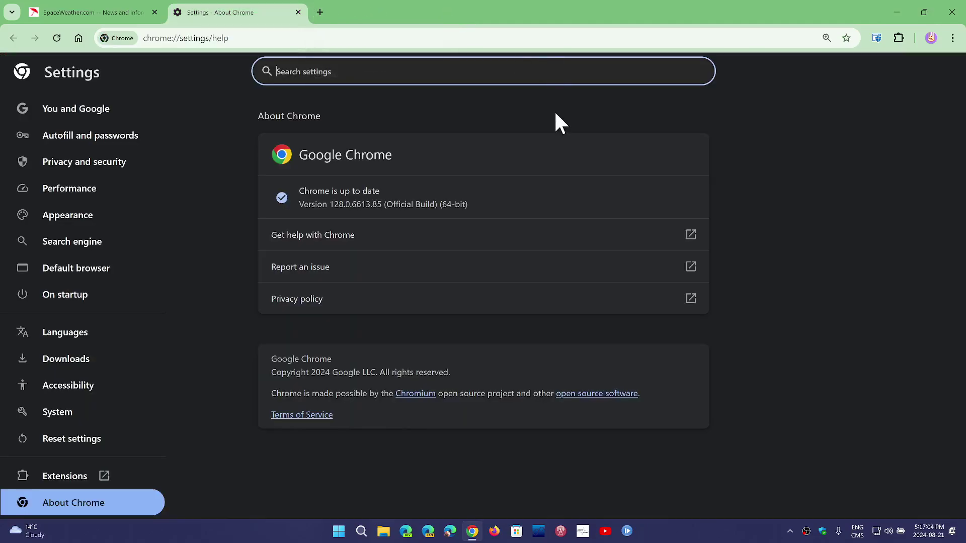
left_click(298, 12)
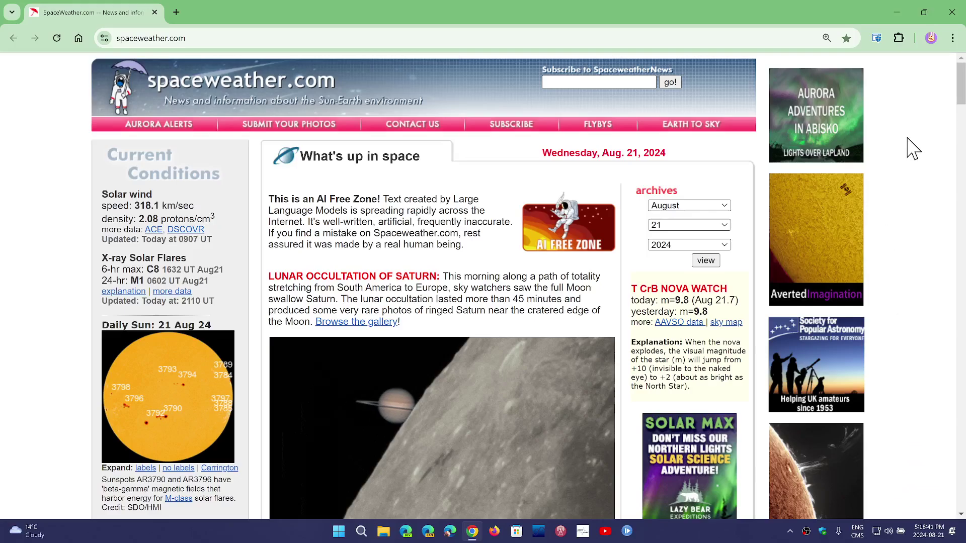
Close the Chrome window to return to the wallpaper desktop.
left_click(951, 12)
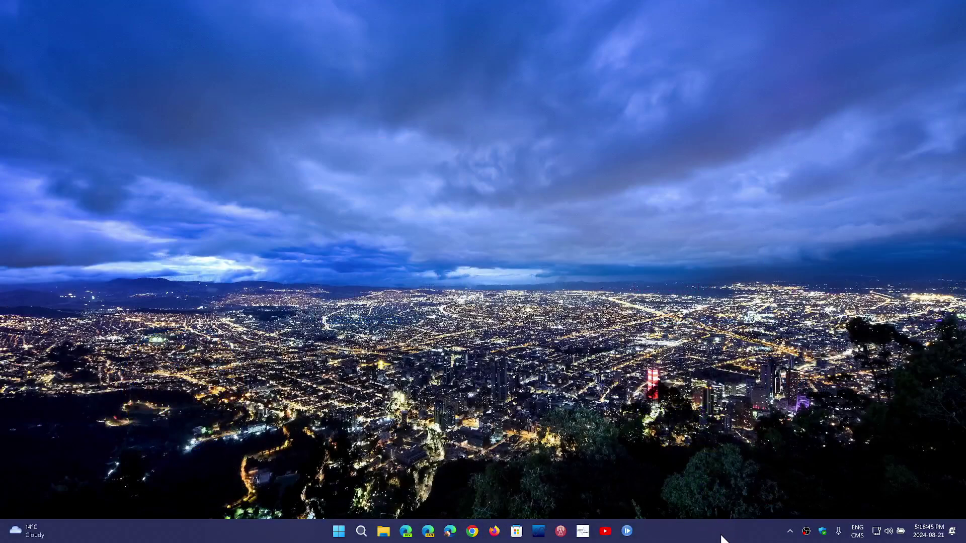